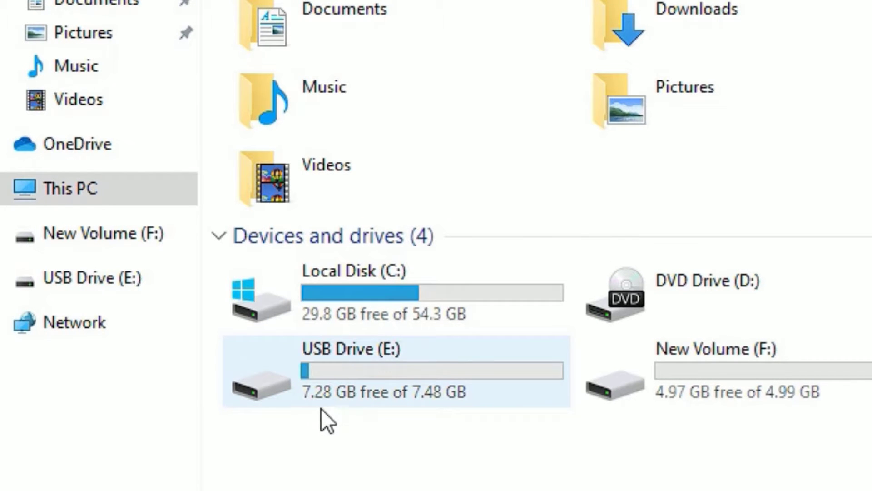
Check that USB Drive (E:) has 7.28 GB free of 7.48 GB, then close File Explorer
{"action": "left_click", "coordinate": [448, 394]}
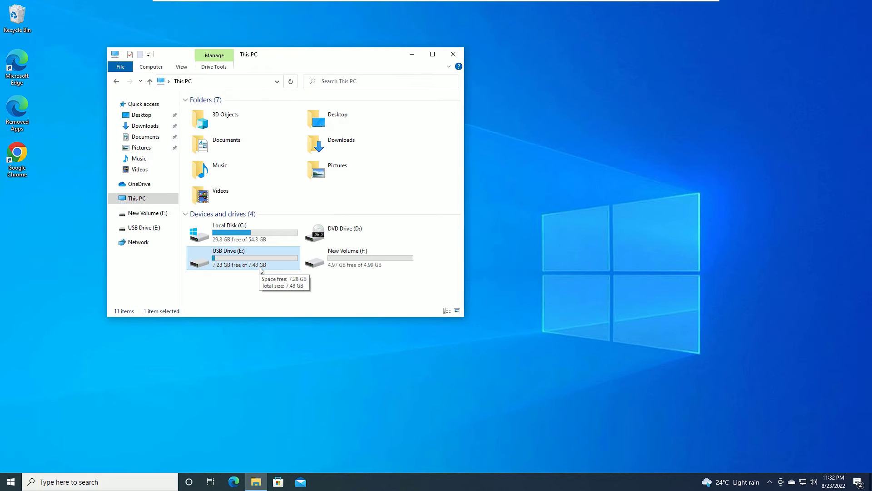
{"action": "left_click", "coordinate": [458, 55]}
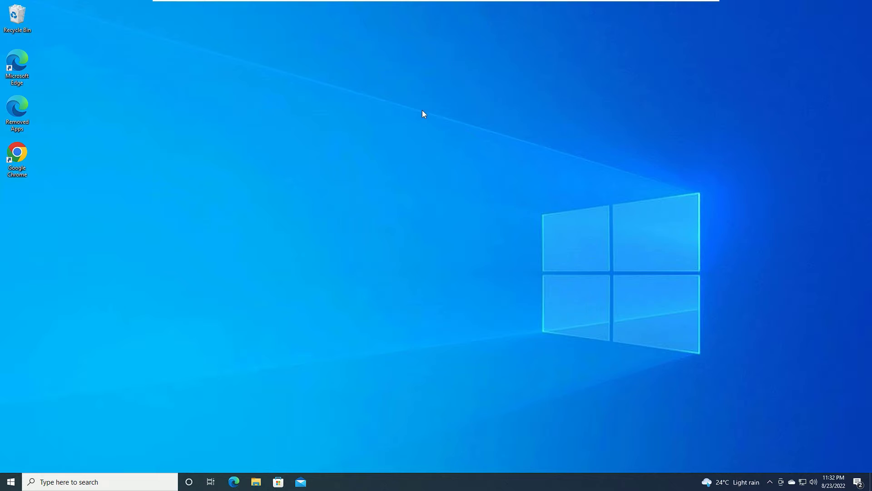
Launch Chrome, search Google for 'rufus download', and open the official rufus.ie result
{"action": "double_click", "coordinate": [17, 154]}
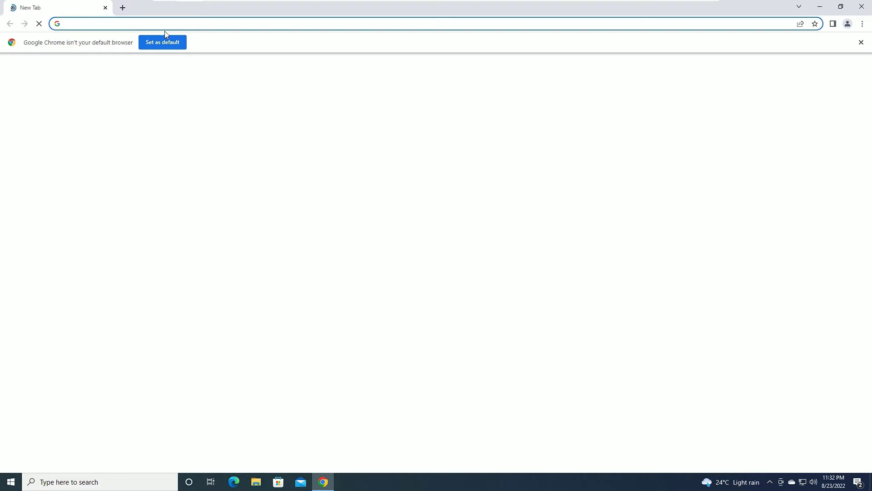
{"action": "left_click", "coordinate": [421, 194]}
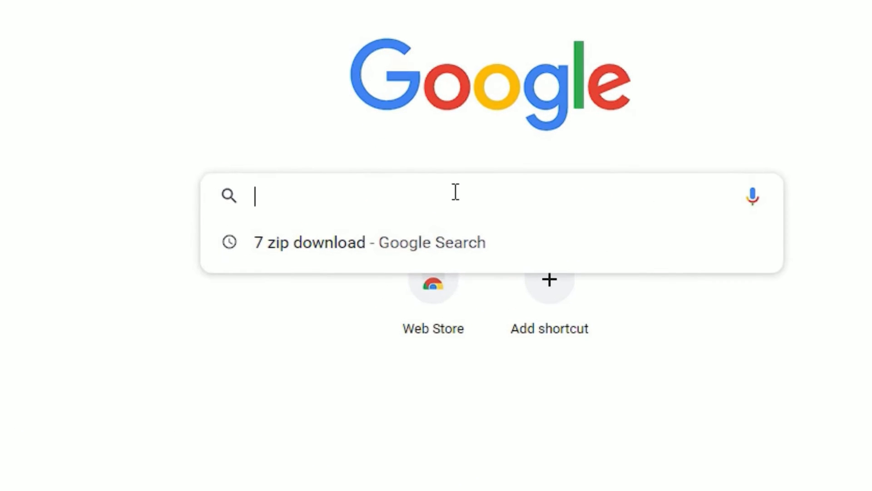
{"action": "type", "text": "rufus"}
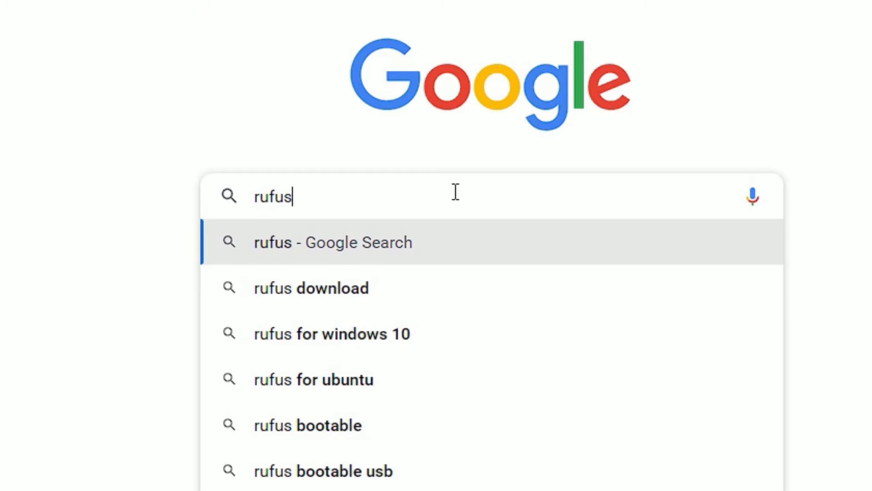
{"action": "type", "text": " down"}
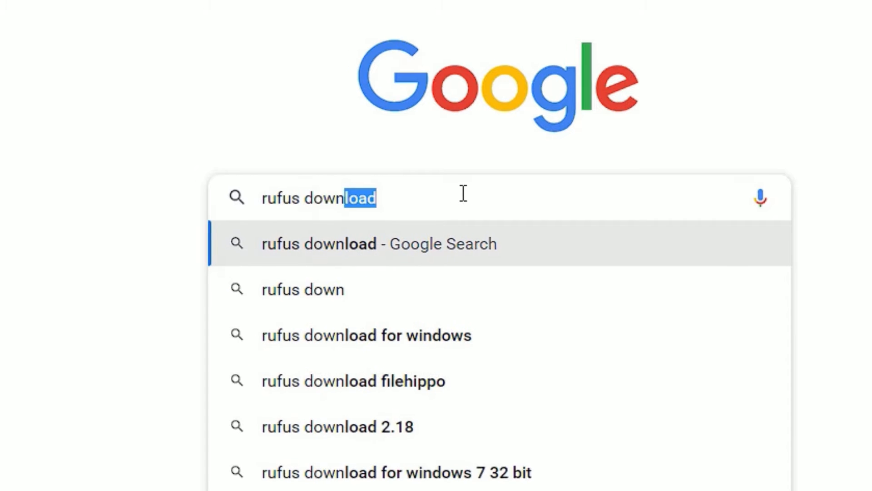
{"action": "key", "text": "Return"}
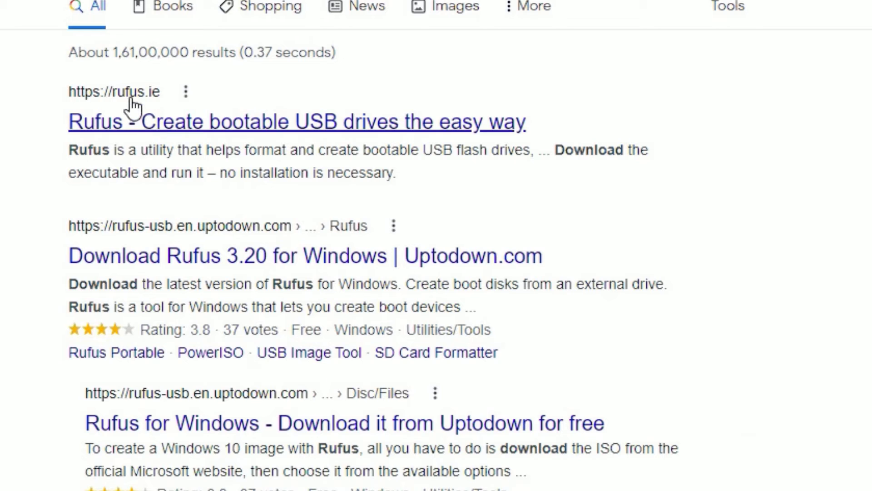
{"action": "left_click", "coordinate": [160, 128]}
Download rufus-3.20.exe from the rufus.ie Download section and bring up its download options
{"action": "scroll", "coordinate": [98, 78], "scroll_direction": "down", "scroll_amount": 10}
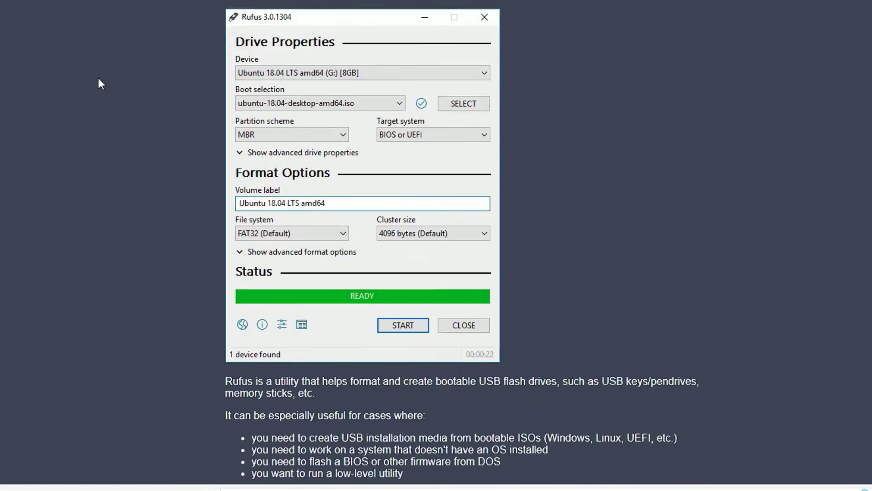
{"action": "left_click_drag", "start_coordinate": [284, 270], "coordinate": [359, 257]}
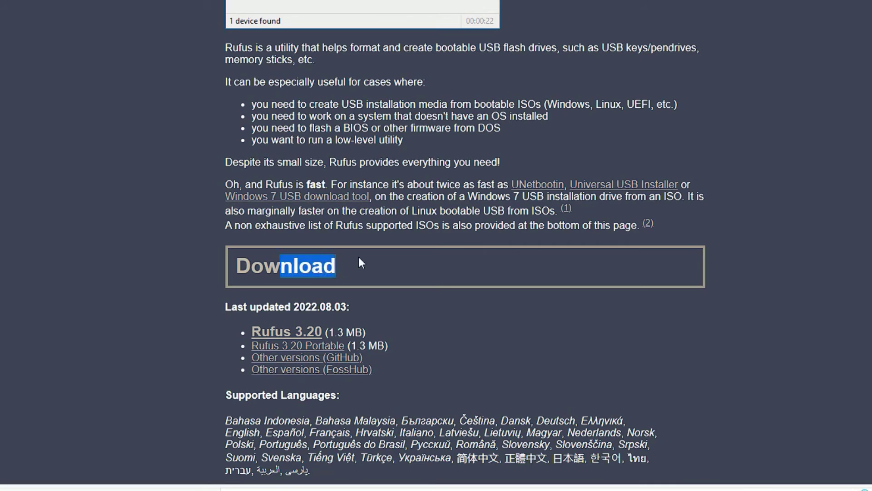
{"action": "scroll", "coordinate": [358, 257], "scroll_direction": "down", "scroll_amount": 1}
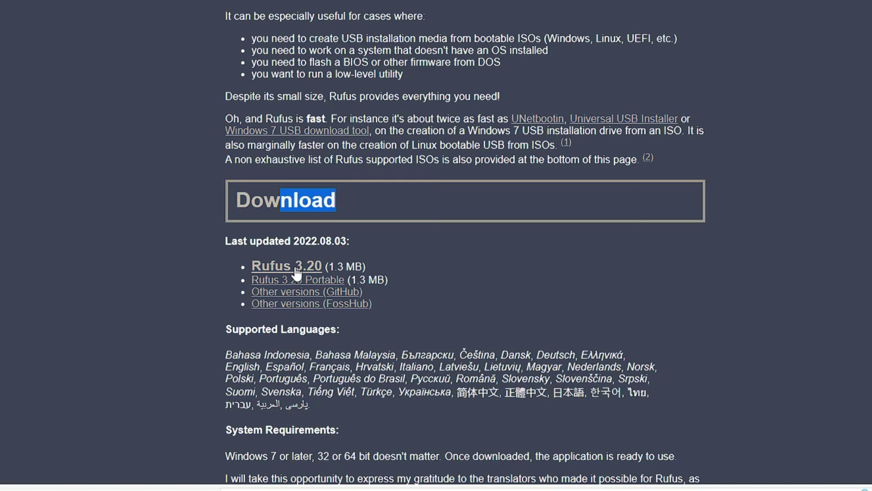
{"action": "left_click", "coordinate": [298, 273]}
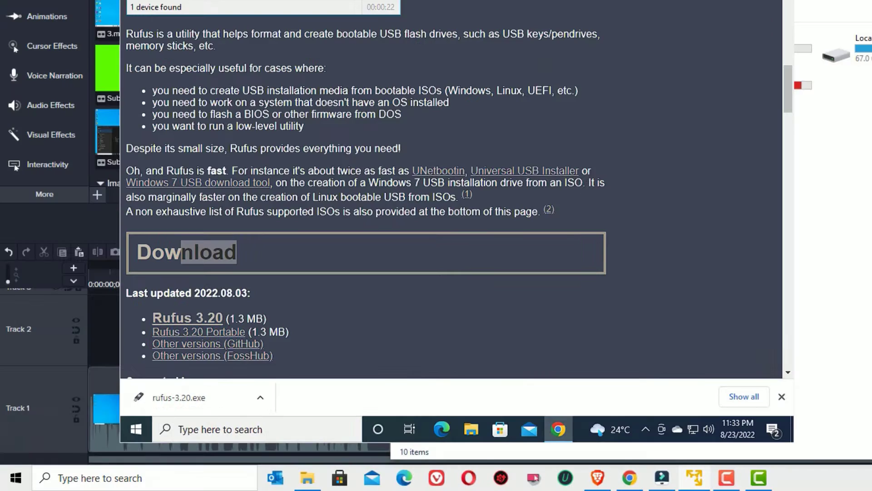
{"action": "scroll", "coordinate": [230, 240], "scroll_direction": "down", "scroll_amount": 1}
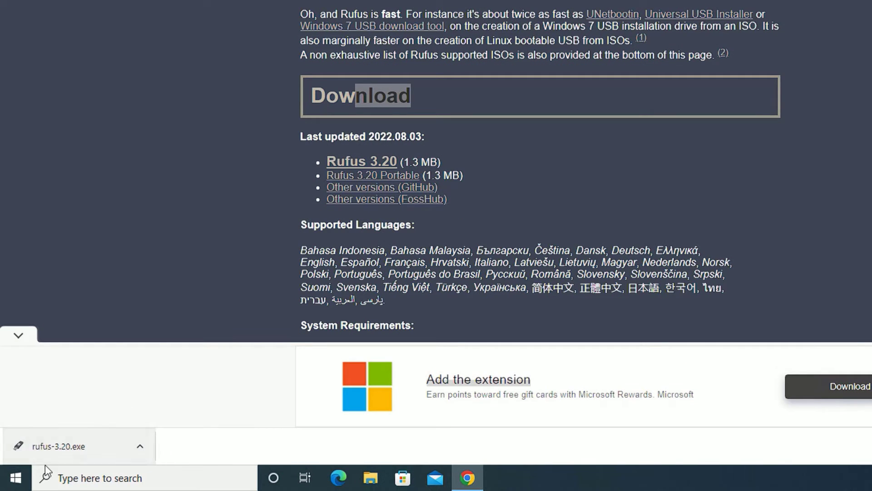
{"action": "left_click", "coordinate": [140, 446]}
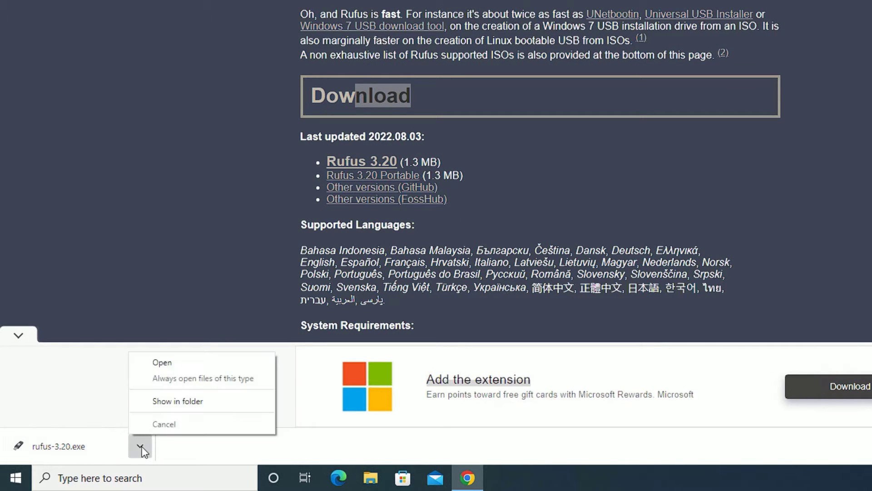
Show the downloaded rufus-3.20 in its Desktop folder and select it
{"action": "left_click", "coordinate": [187, 403]}
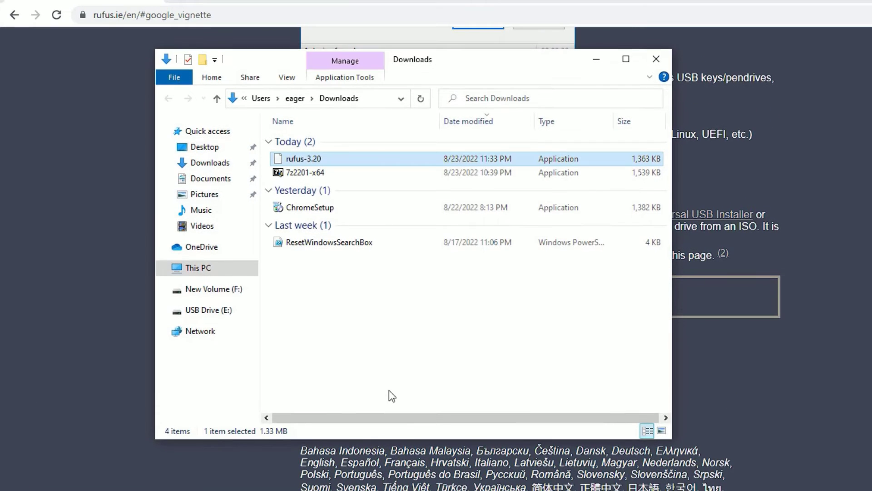
{"action": "left_click", "coordinate": [204, 147]}
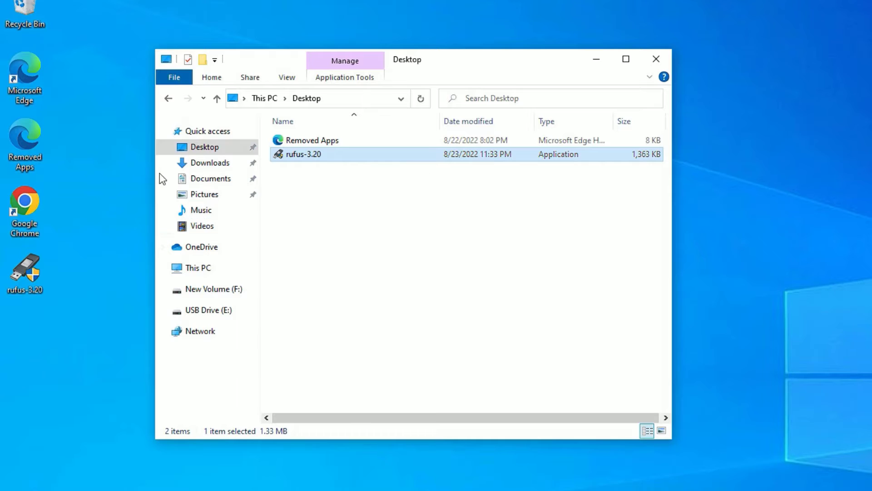
{"action": "left_click", "coordinate": [40, 280]}
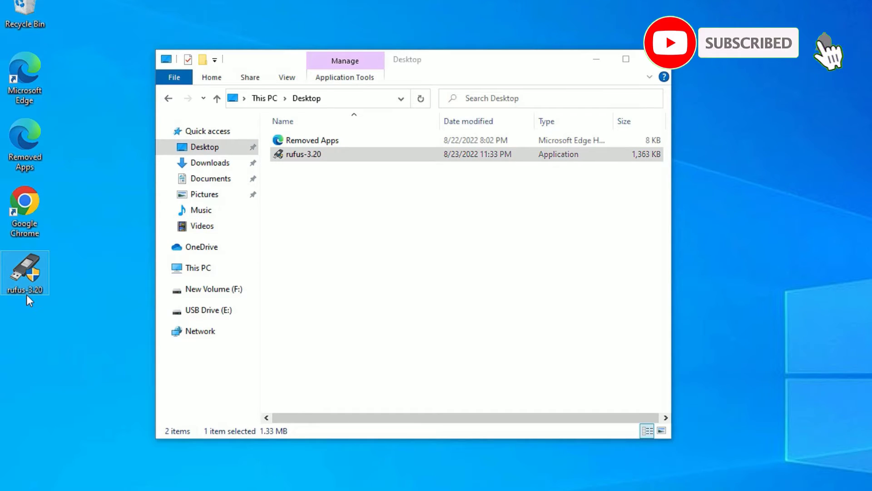
Run rufus-3.20 as administrator, approve the UAC prompt, and close File Explorer
{"action": "right_click", "coordinate": [38, 268]}
{"action": "left_click", "coordinate": [74, 293]}
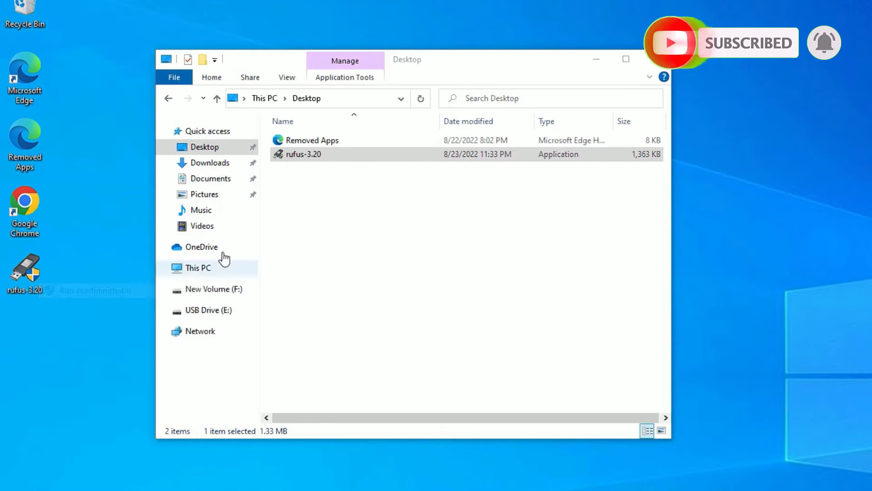
{"action": "left_click", "coordinate": [522, 418]}
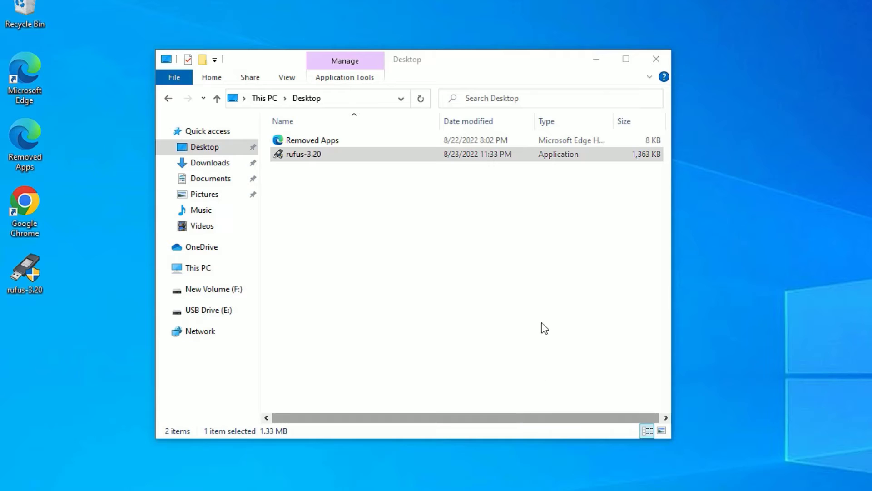
{"action": "left_click", "coordinate": [652, 58]}
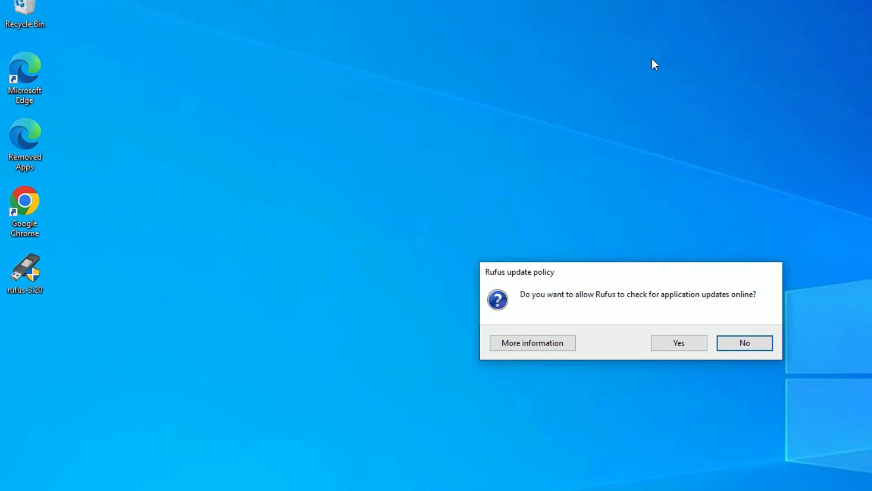
Allow Rufus update checks, keep CCSA_X64FRE_MULTI (F:) [16 GB] as target, and browse for a disk image
{"action": "left_click", "coordinate": [672, 347]}
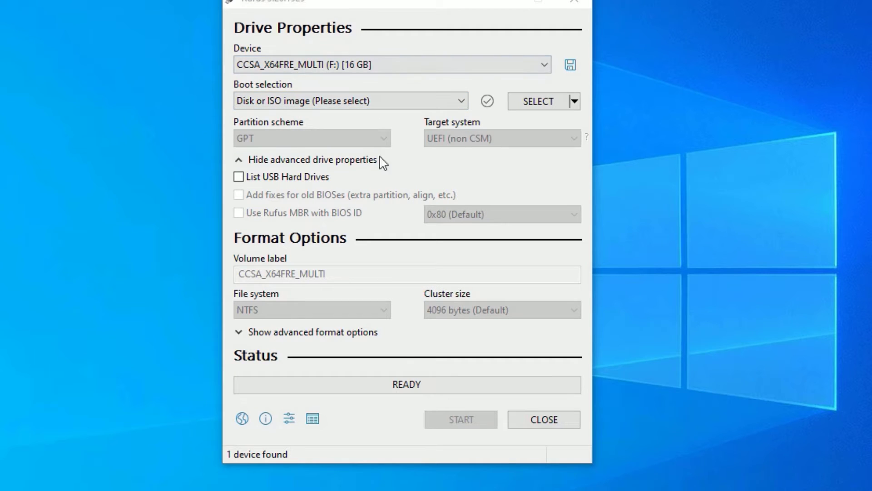
{"action": "left_click", "coordinate": [285, 61]}
{"action": "left_click", "coordinate": [293, 81]}
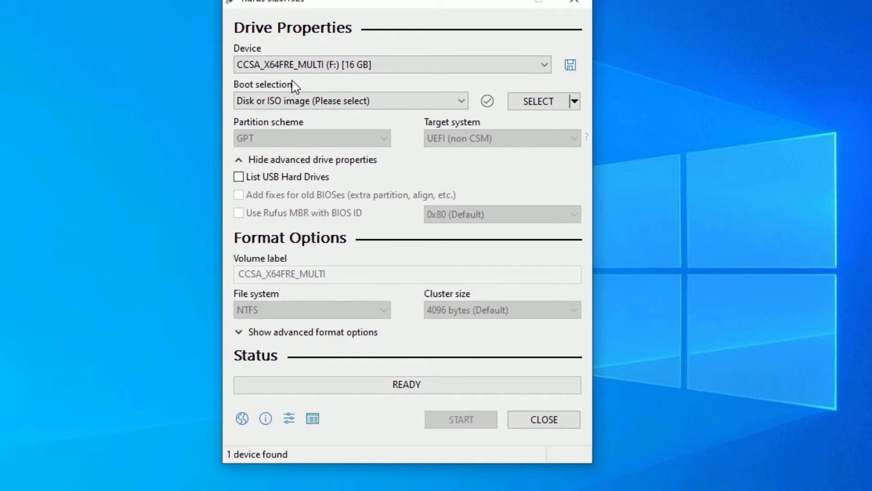
{"action": "left_click", "coordinate": [304, 60]}
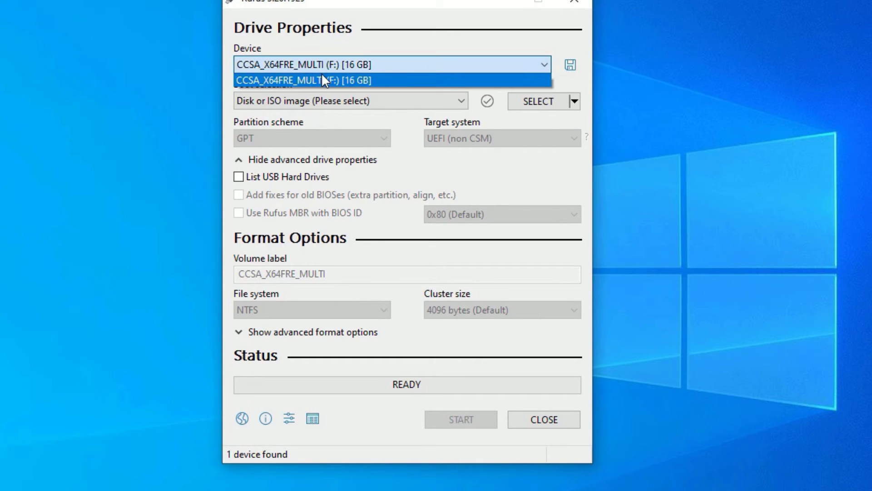
{"action": "left_click", "coordinate": [286, 121]}
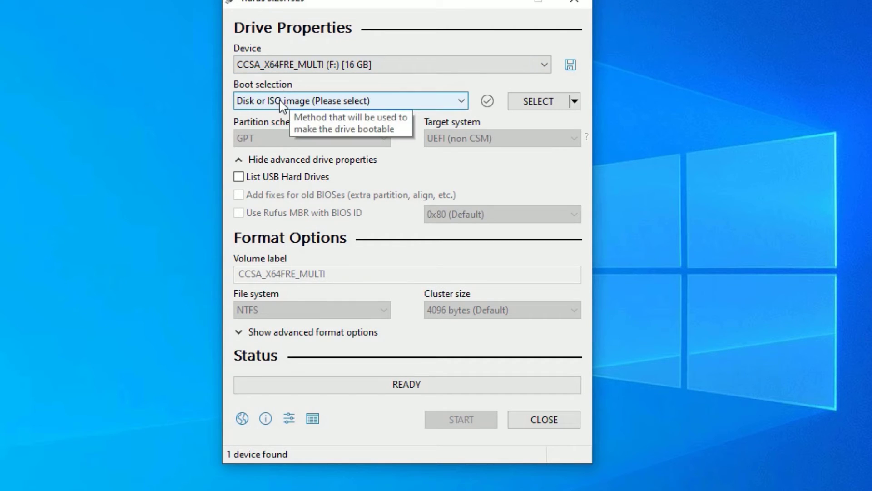
{"action": "left_click", "coordinate": [524, 108]}
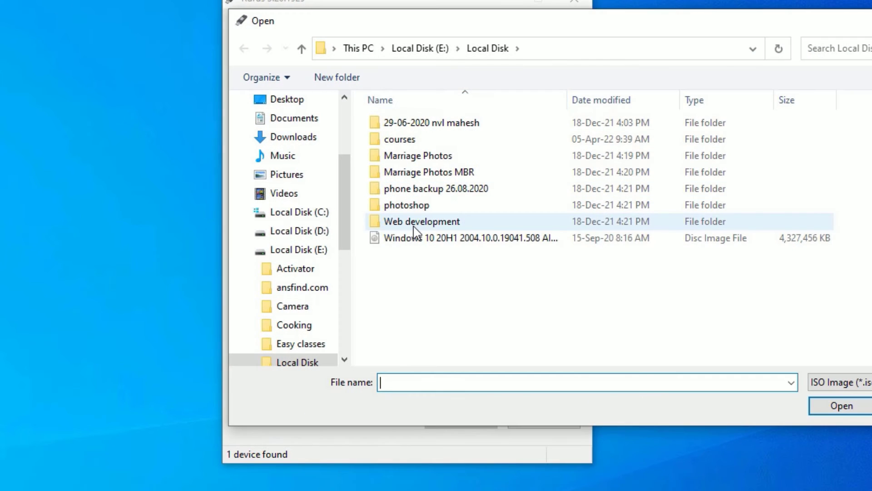
Load the Windows 10 20H1 ISO, set the file system to NTFS, and start writing
{"action": "left_click", "coordinate": [416, 241]}
{"action": "double_click", "coordinate": [414, 239]}
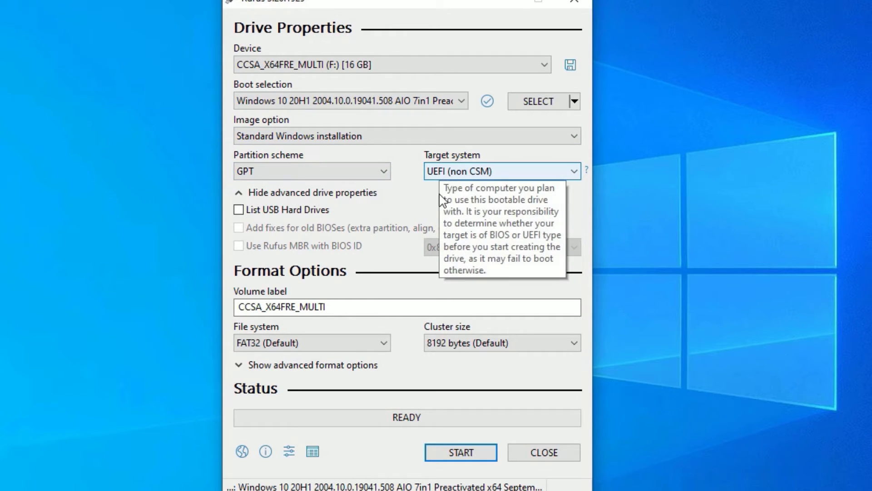
{"action": "left_click", "coordinate": [267, 341]}
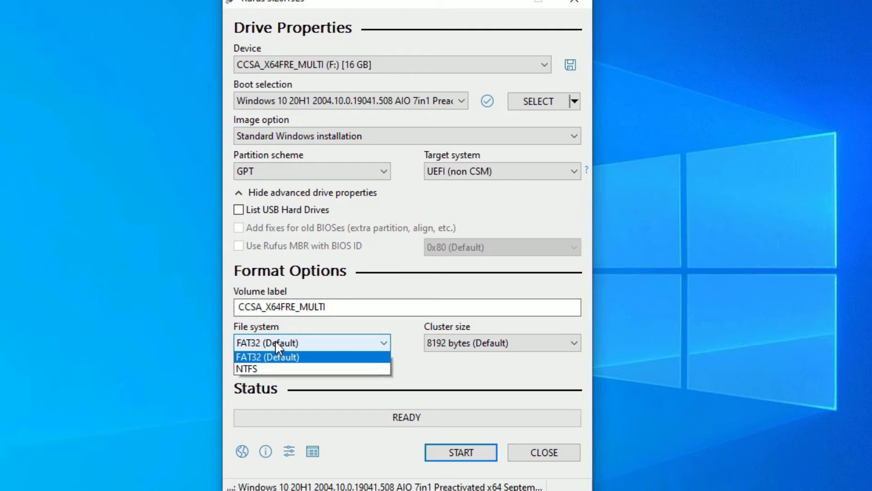
{"action": "left_click", "coordinate": [266, 370]}
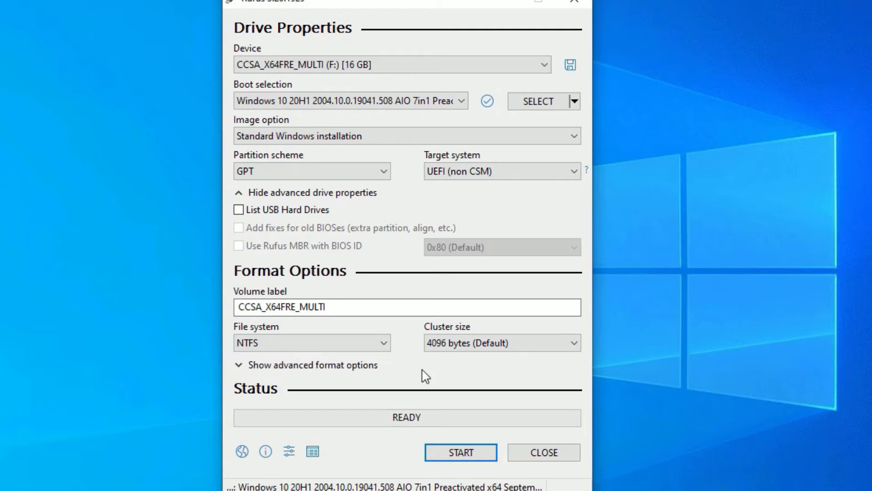
{"action": "left_click", "coordinate": [452, 456]}
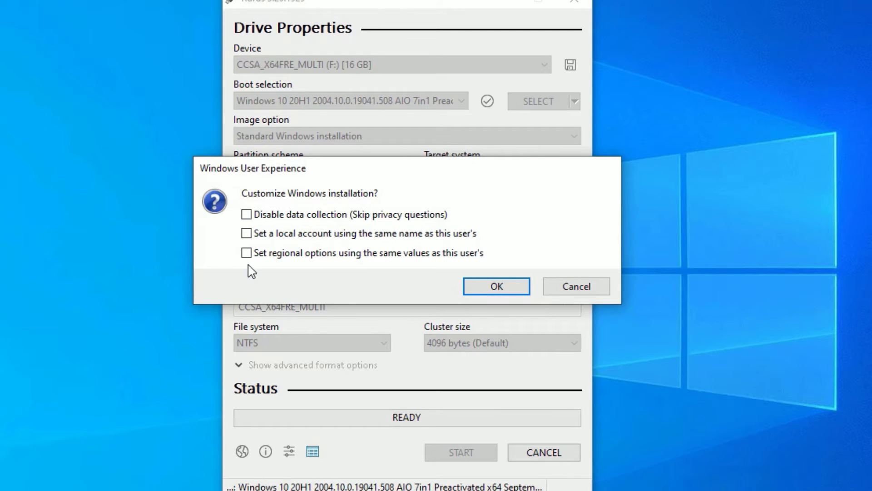
Accept default customization, confirm erasing the 16 GB USB drive, and close Rufus once READY
{"action": "left_click", "coordinate": [497, 287]}
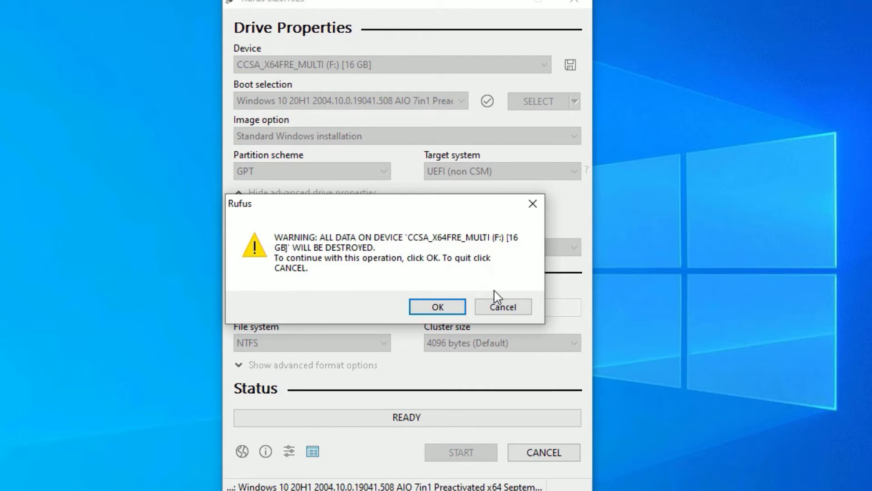
{"action": "left_click", "coordinate": [437, 307]}
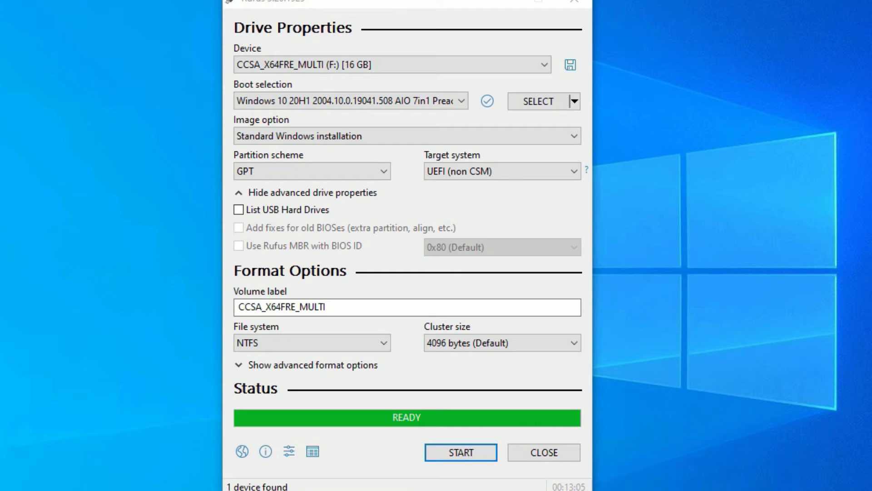
{"action": "left_click", "coordinate": [551, 457]}
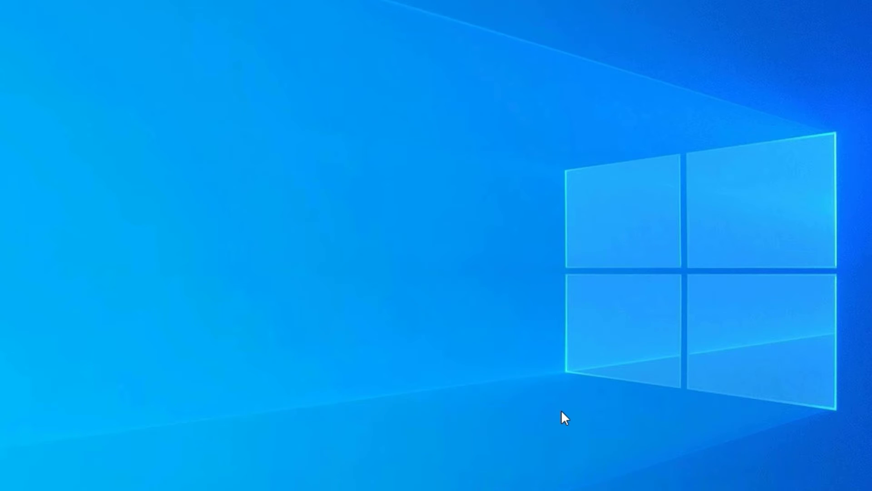
Open File Explorer with Win+E and view the files on CCSA_X64FRE_MULTI (F:)
{"action": "key", "text": "super+e"}
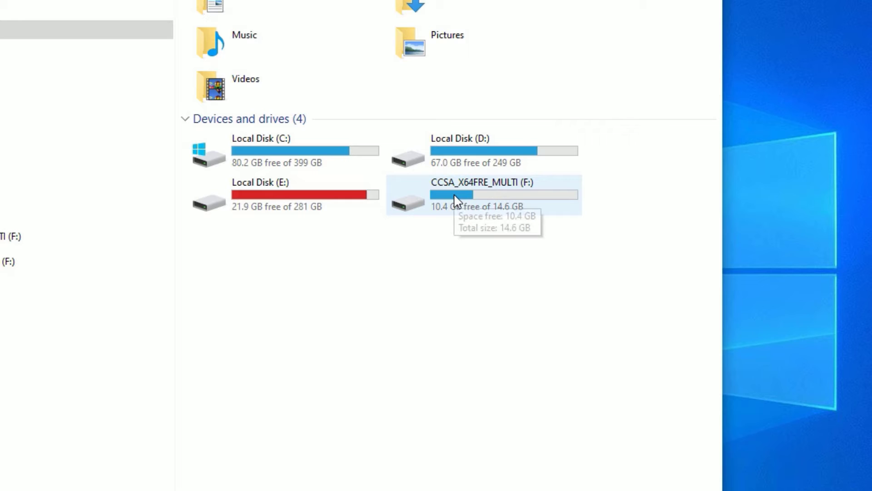
{"action": "double_click", "coordinate": [444, 206]}
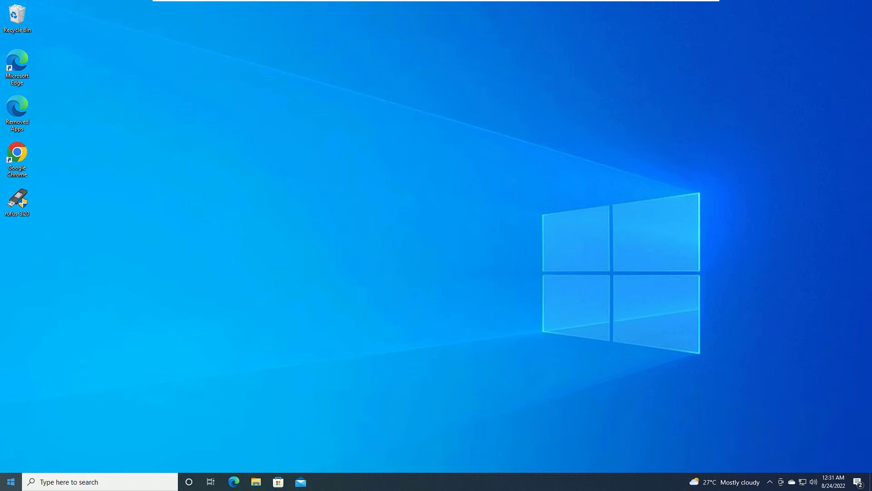
Restart the PC and boot from the SATA CDROM entry in Boot Manager
{"action": "left_click", "coordinate": [11, 481]}
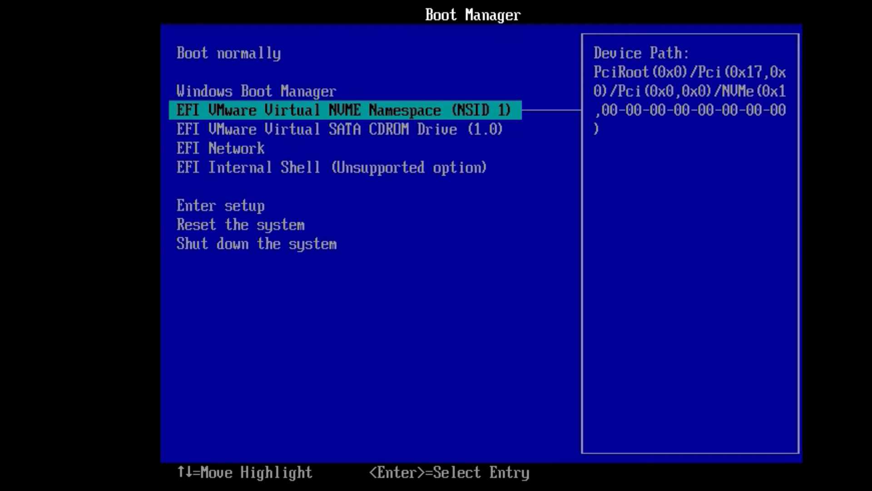
{"action": "key", "text": "Down"}
{"action": "key", "text": "Down"}
{"action": "key", "text": "Up"}
{"action": "key", "text": "Up"}
{"action": "key", "text": "Down"}
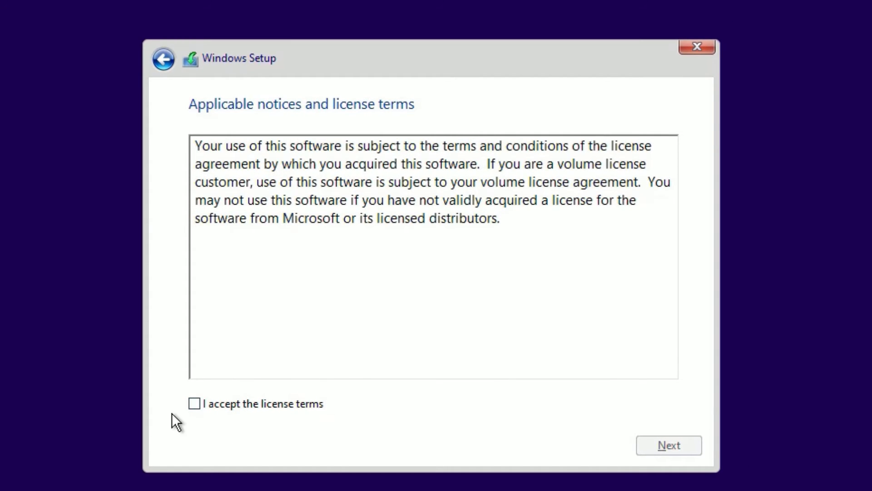
Accept the Windows Setup license terms and proceed to the installation type choice
{"action": "left_click", "coordinate": [190, 407]}
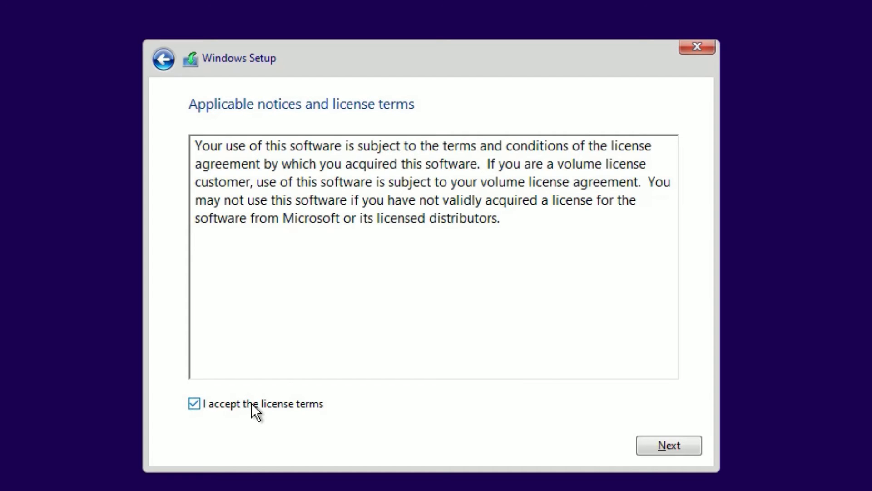
{"action": "left_click", "coordinate": [656, 451]}
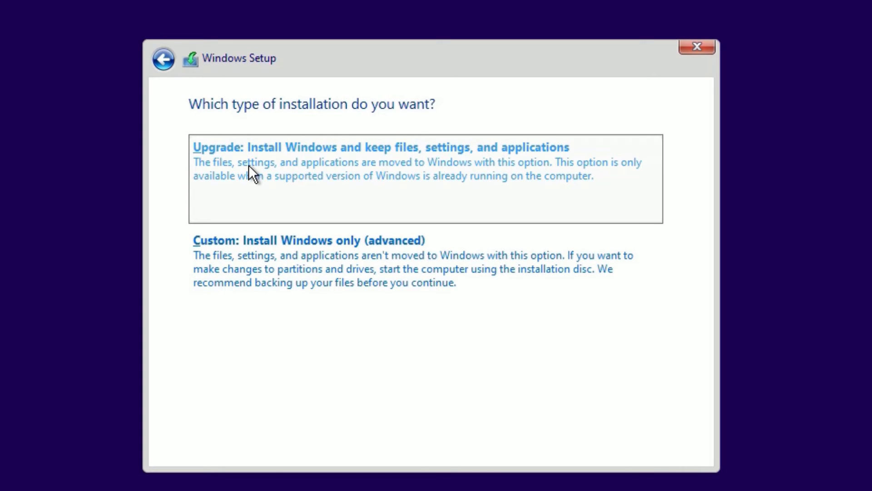
Custom-install Windows onto Drive 0 Partition 3, accepting the Windows.old warning
{"action": "left_click", "coordinate": [232, 274]}
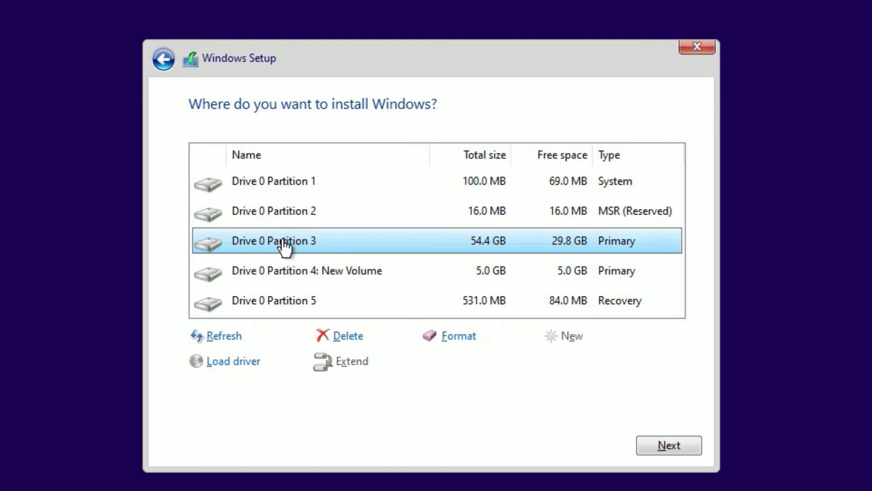
{"action": "left_click", "coordinate": [429, 211]}
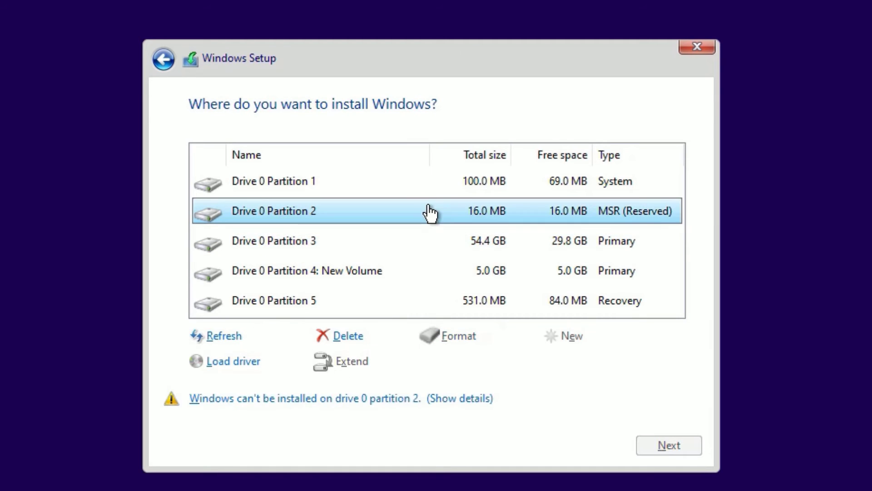
{"action": "left_click", "coordinate": [458, 178]}
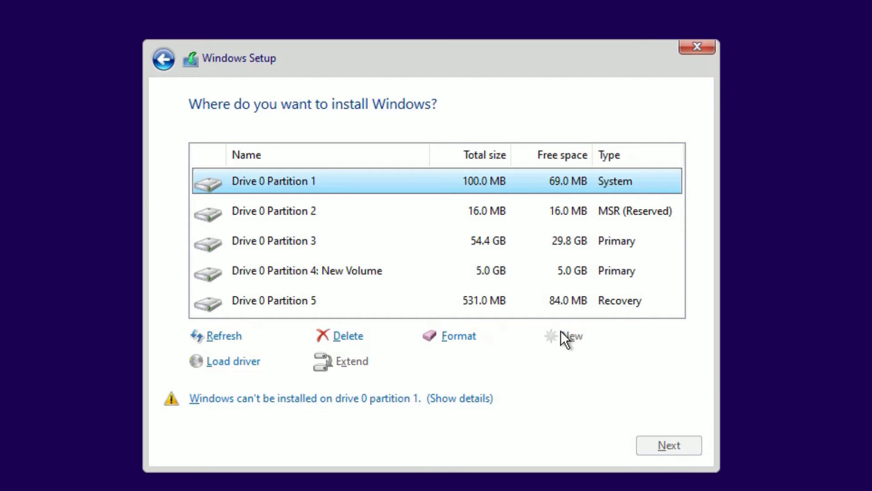
{"action": "left_click", "coordinate": [464, 251]}
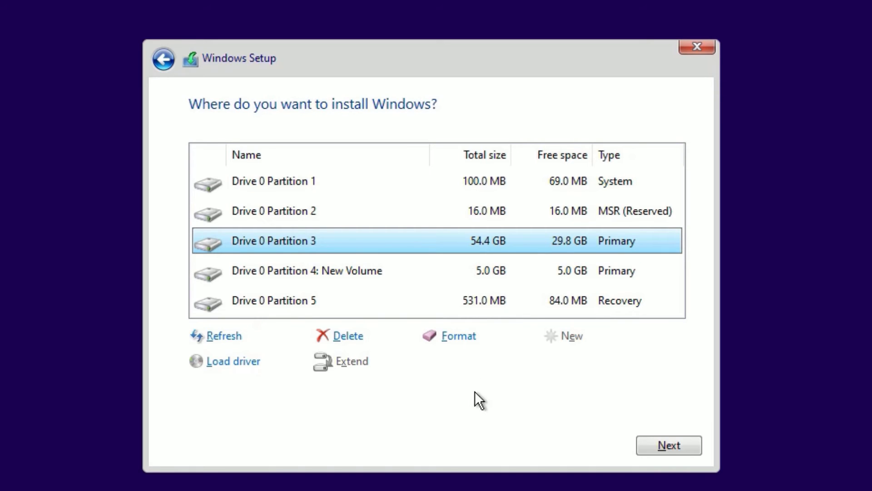
{"action": "left_click", "coordinate": [644, 443]}
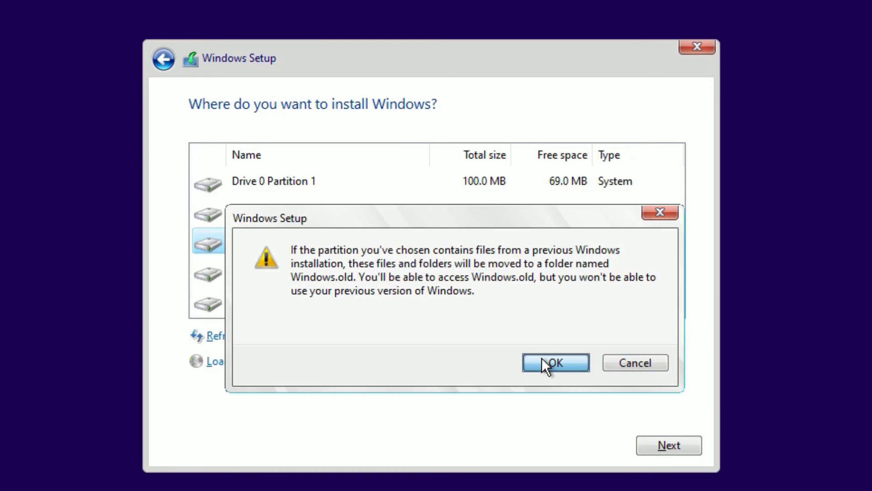
{"action": "left_click", "coordinate": [542, 359]}
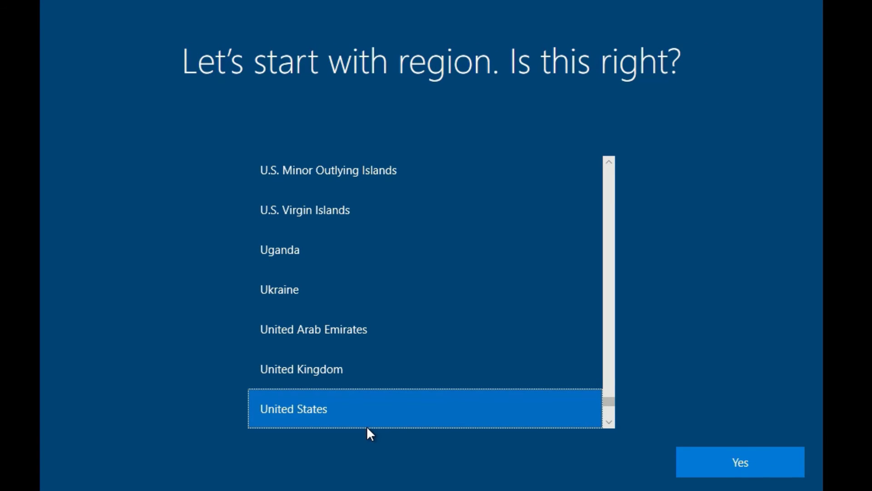
Confirm United States as region and keyboard layout, skipping a second layout
{"action": "left_click", "coordinate": [734, 459]}
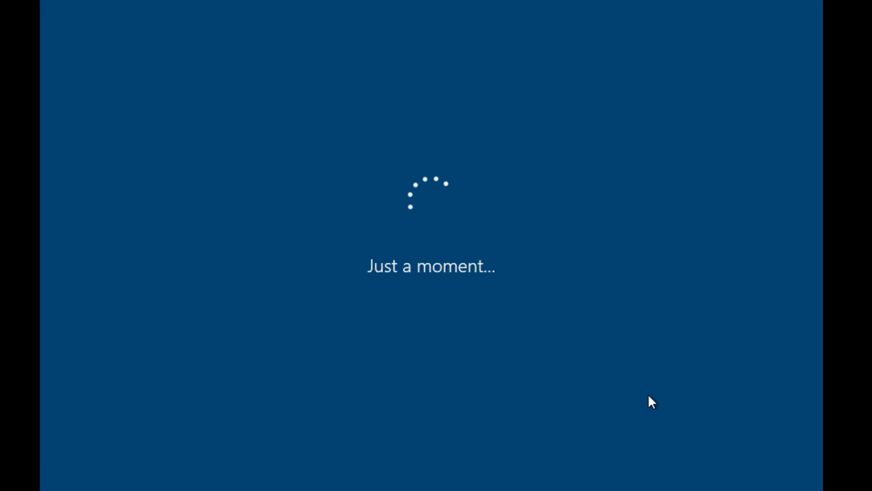
{"action": "left_click", "coordinate": [737, 460]}
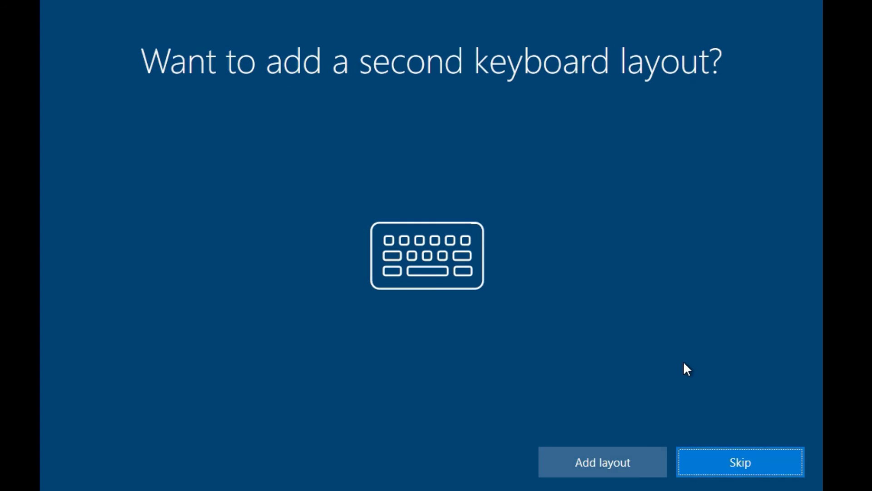
{"action": "left_click", "coordinate": [703, 466]}
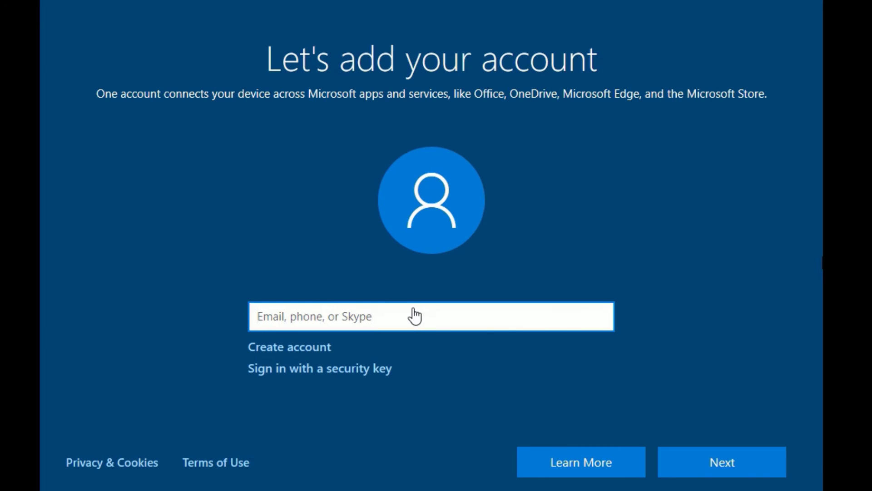
Sign in with the Microsoft account's e-mail address and password
{"action": "key", "text": "ctrl+v"}
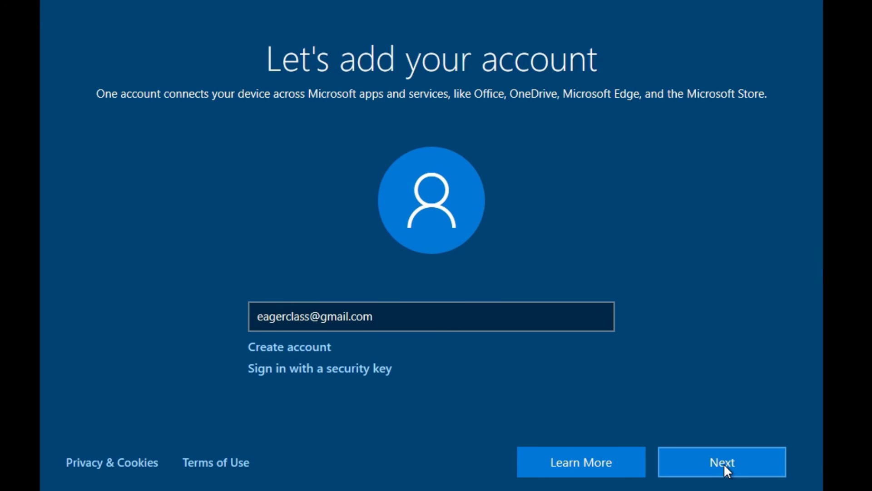
{"action": "left_click", "coordinate": [723, 463]}
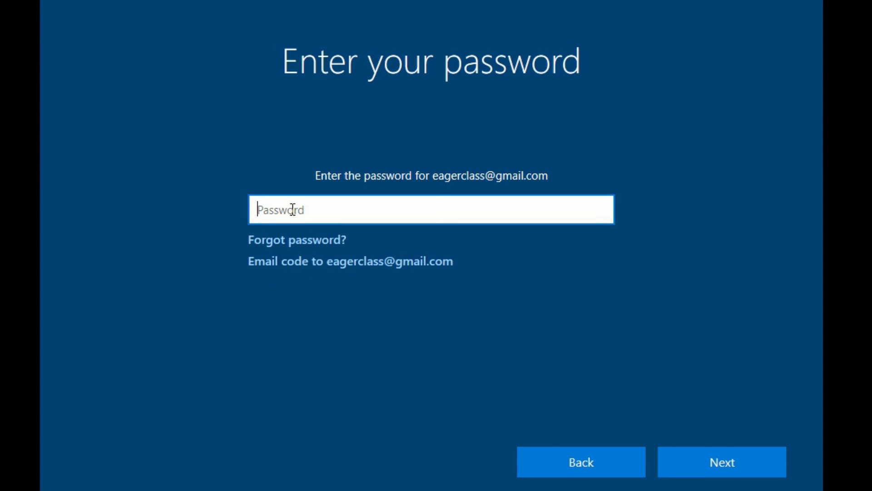
{"action": "type", "text": "•••••••••"}
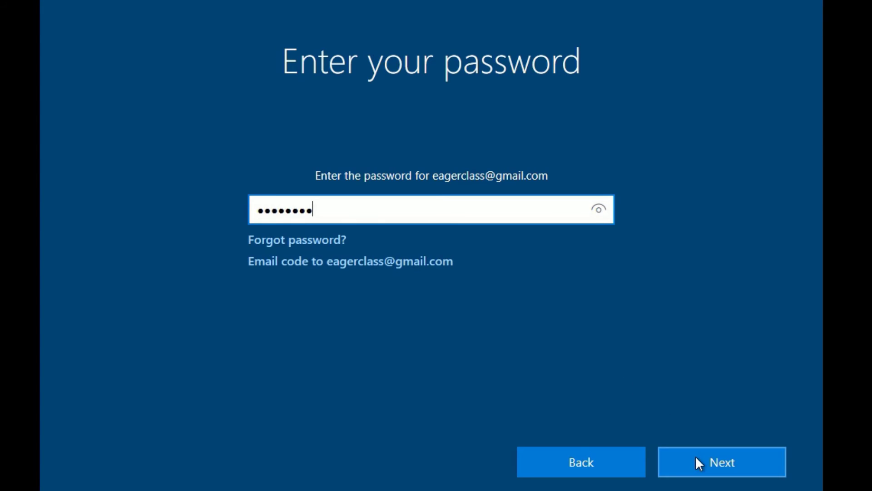
{"action": "left_click", "coordinate": [700, 459]}
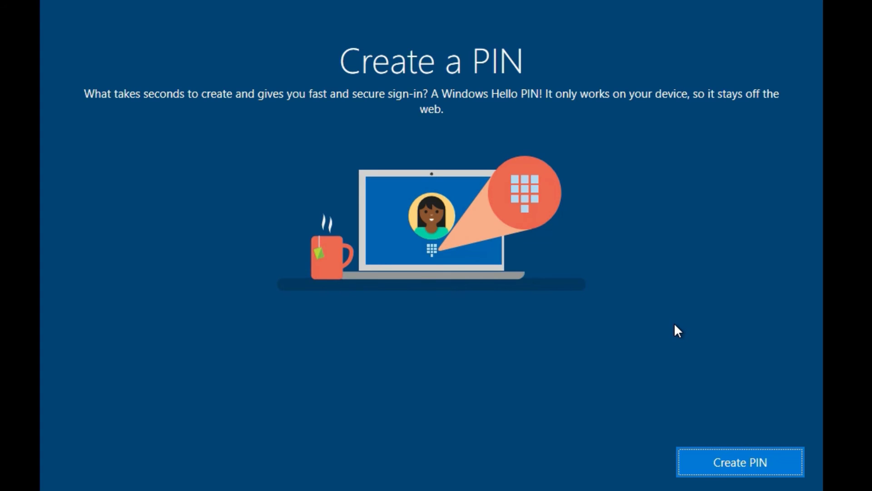
Create and confirm a four-digit sign-in PIN
{"action": "left_click", "coordinate": [693, 468]}
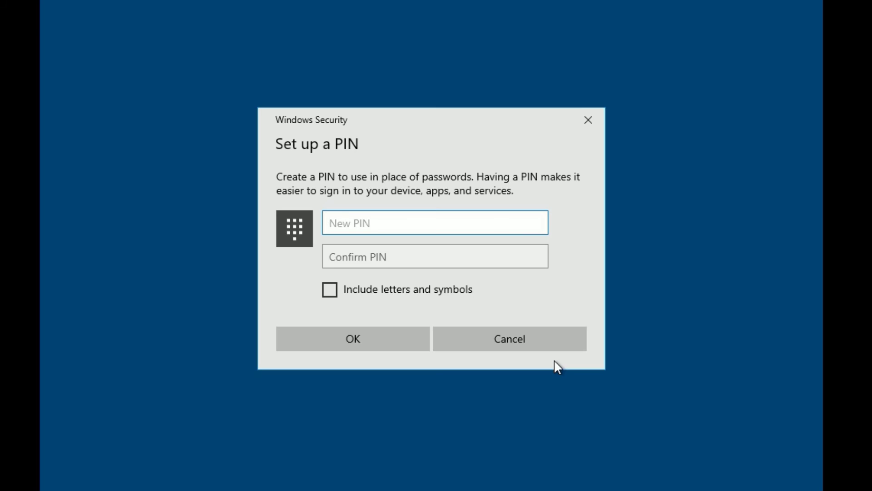
{"action": "type", "text": "1234"}
{"action": "key", "text": "Tab"}
{"action": "type", "text": "1234"}
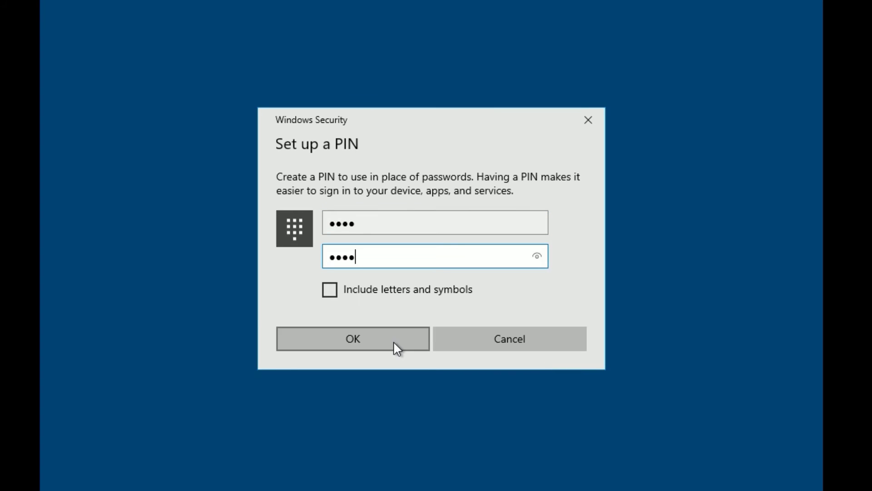
{"action": "left_click", "coordinate": [395, 344]}
Switch Advertising ID, Online speech recognition and Inking & typing to No, then accept
{"action": "scroll", "coordinate": [247, 307], "scroll_direction": "down", "scroll_amount": 3}
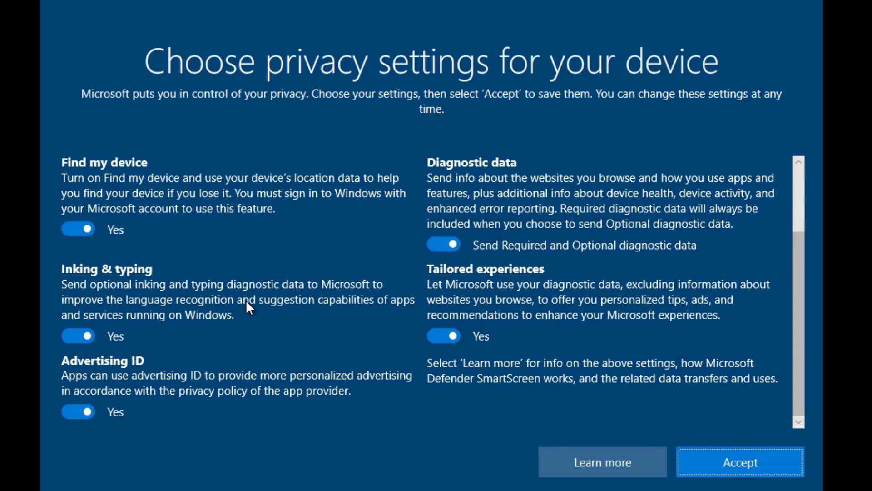
{"action": "left_click", "coordinate": [75, 412]}
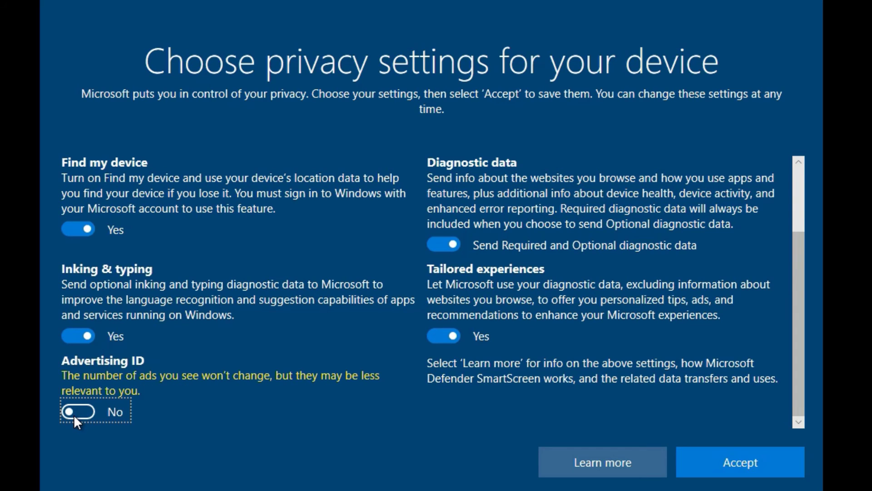
{"action": "scroll", "coordinate": [178, 386], "scroll_direction": "up", "scroll_amount": 2}
{"action": "scroll", "coordinate": [281, 339], "scroll_direction": "up", "scroll_amount": 2}
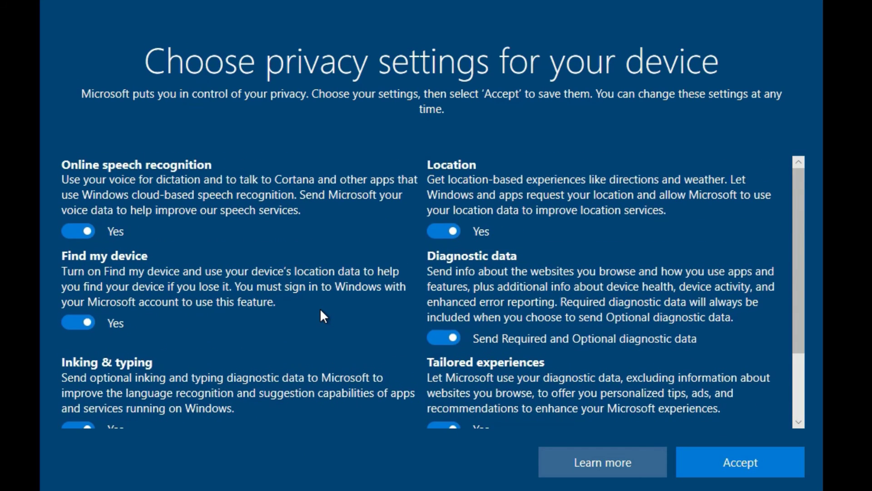
{"action": "left_click", "coordinate": [72, 232]}
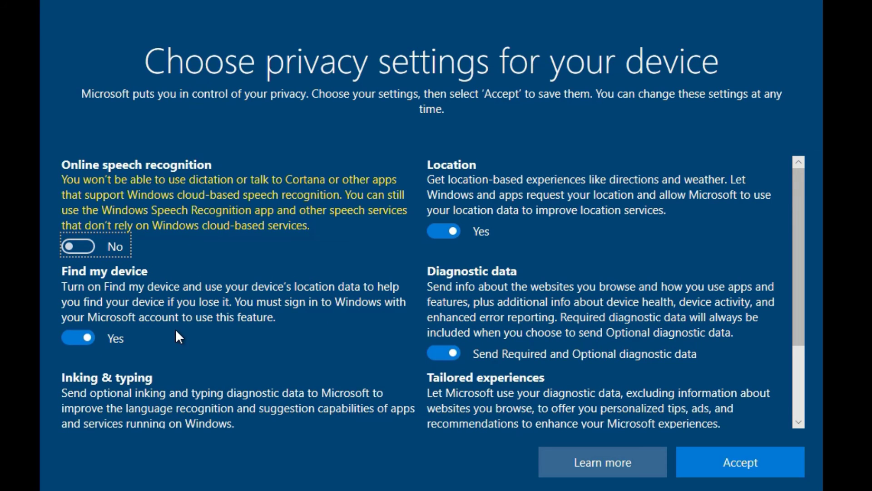
{"action": "scroll", "coordinate": [176, 328], "scroll_direction": "down", "scroll_amount": 2}
{"action": "left_click", "coordinate": [77, 366]}
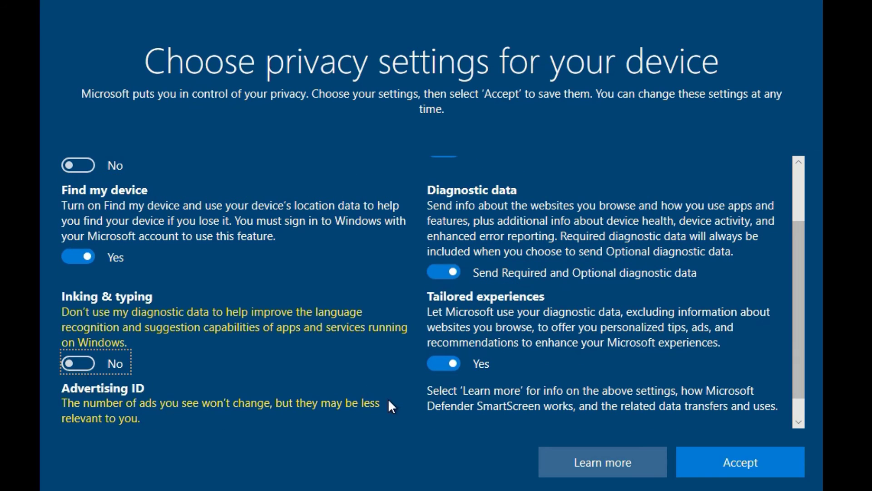
{"action": "scroll", "coordinate": [503, 336], "scroll_direction": "down", "scroll_amount": 1}
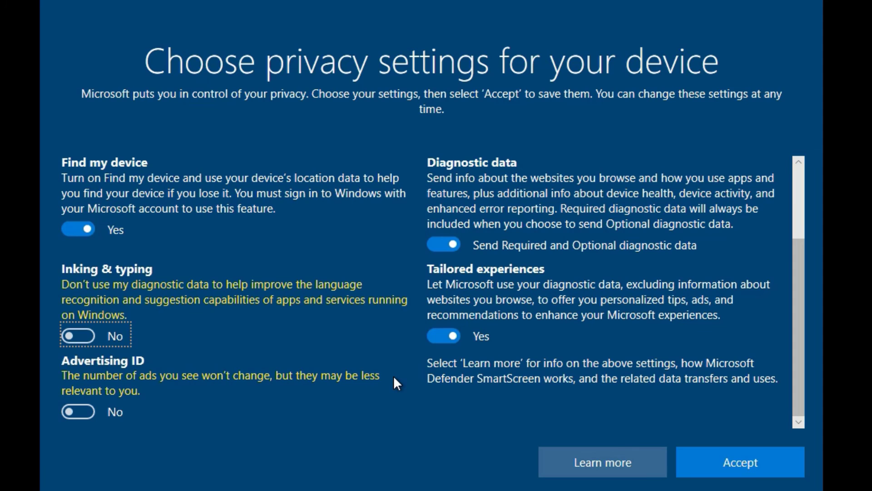
{"action": "scroll", "coordinate": [394, 378], "scroll_direction": "up", "scroll_amount": 2}
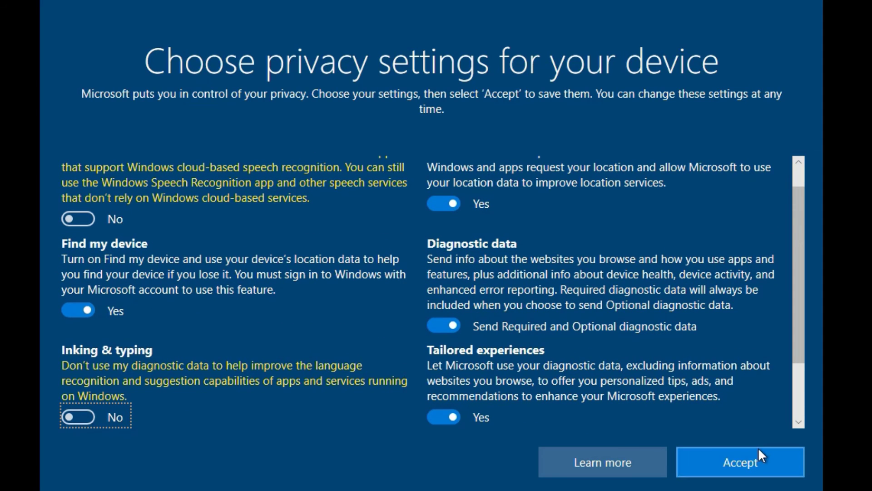
{"action": "left_click", "coordinate": [757, 451]}
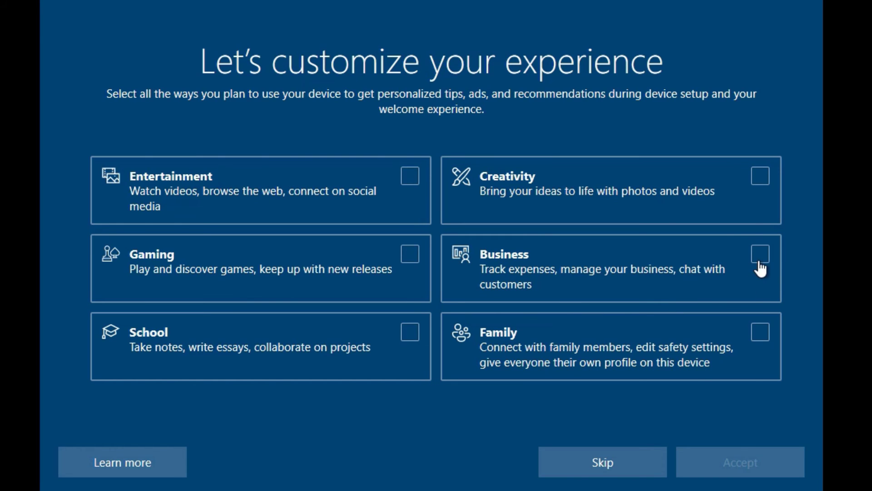
Skip device-usage and phone-linking screens, continuing past the OneDrive and Microsoft 365 notices
{"action": "left_click", "coordinate": [606, 465]}
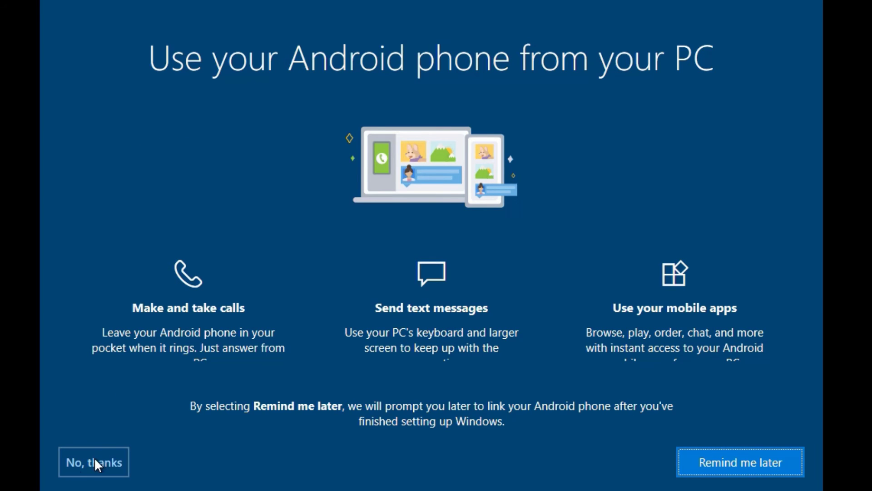
{"action": "left_click", "coordinate": [72, 464]}
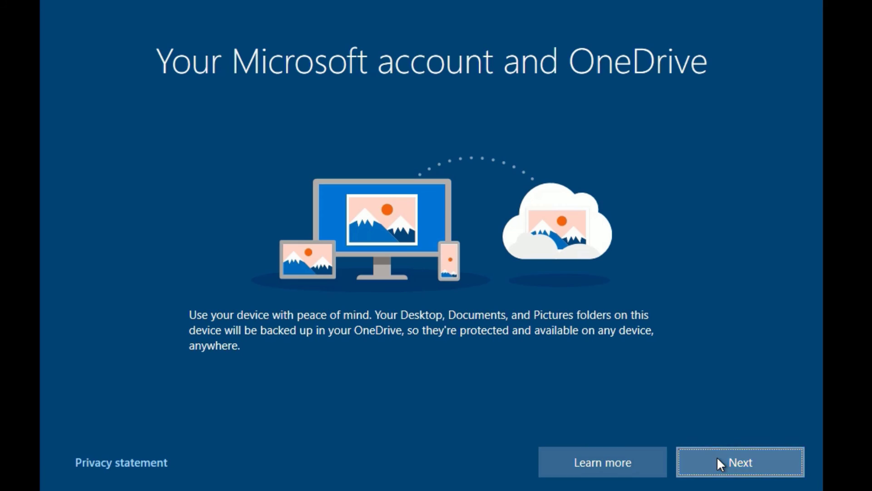
{"action": "left_click", "coordinate": [720, 464]}
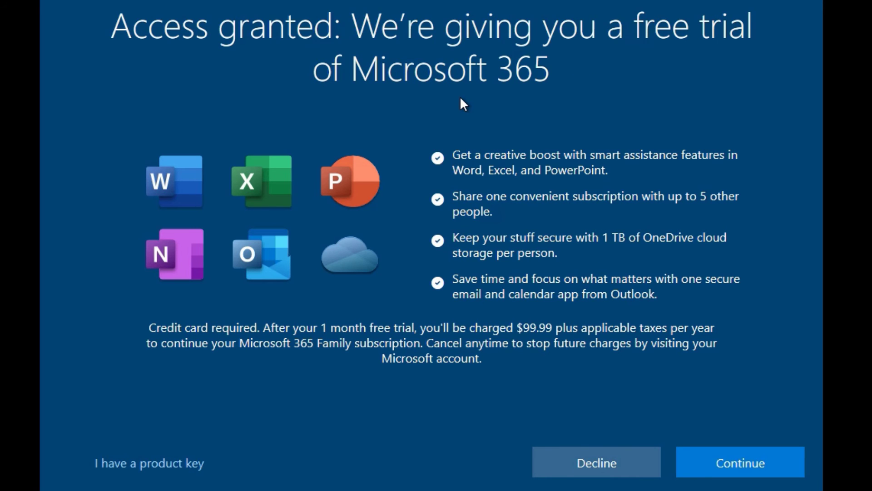
{"action": "left_click", "coordinate": [723, 466]}
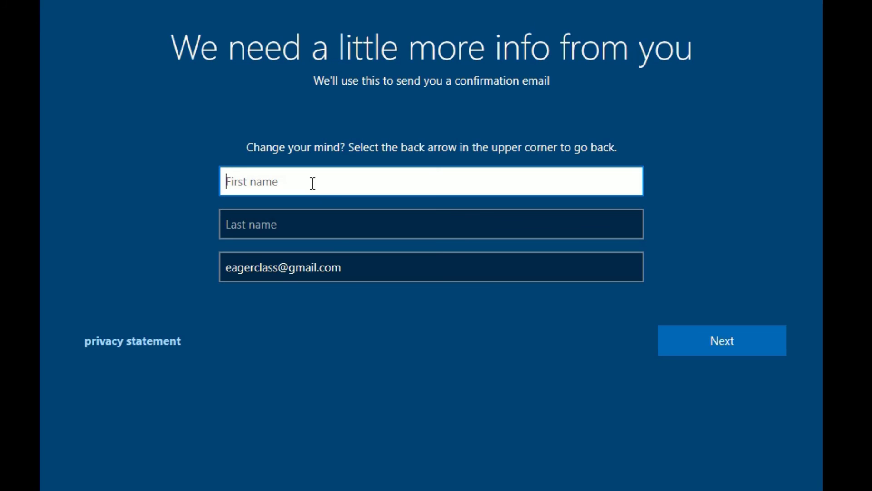
Enter the user's first and last name and submit the details
{"action": "type", "text": "Ramesh"}
{"action": "key", "text": "Tab"}
{"action": "type", "text": "RTN"}
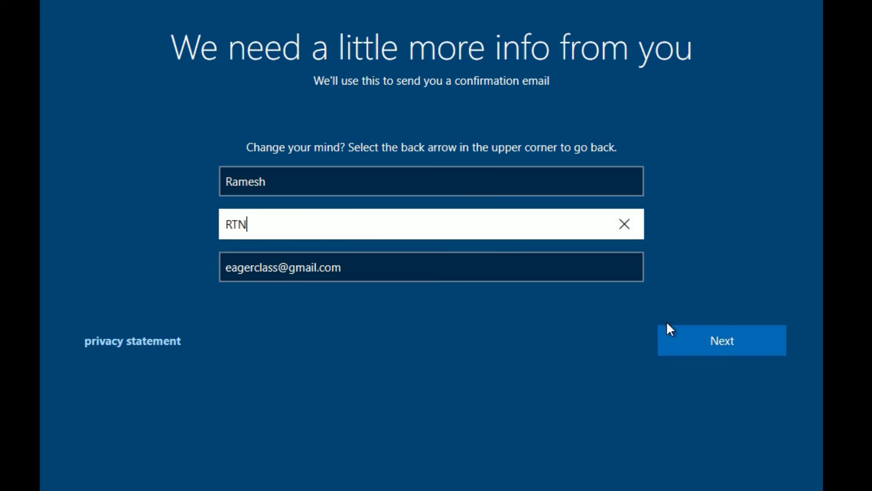
{"action": "left_click", "coordinate": [717, 349]}
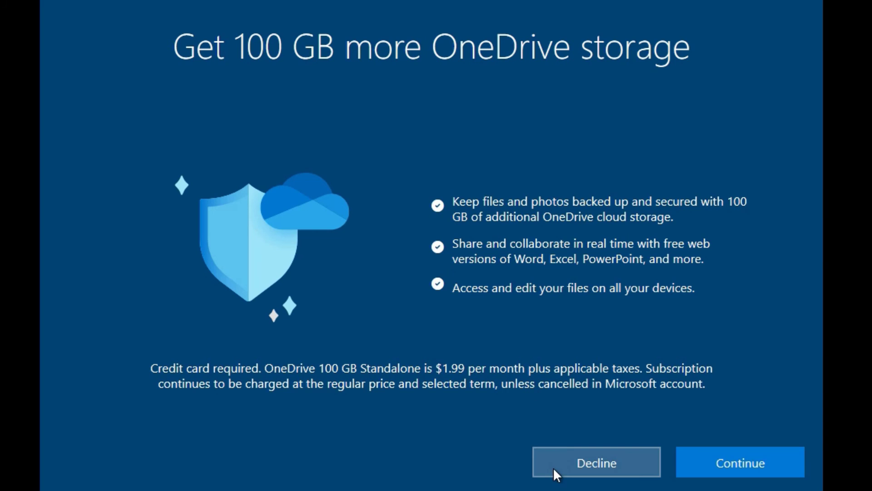
Decline extra OneDrive storage, PC Game Pass and Cortana setup
{"action": "left_click", "coordinate": [552, 467]}
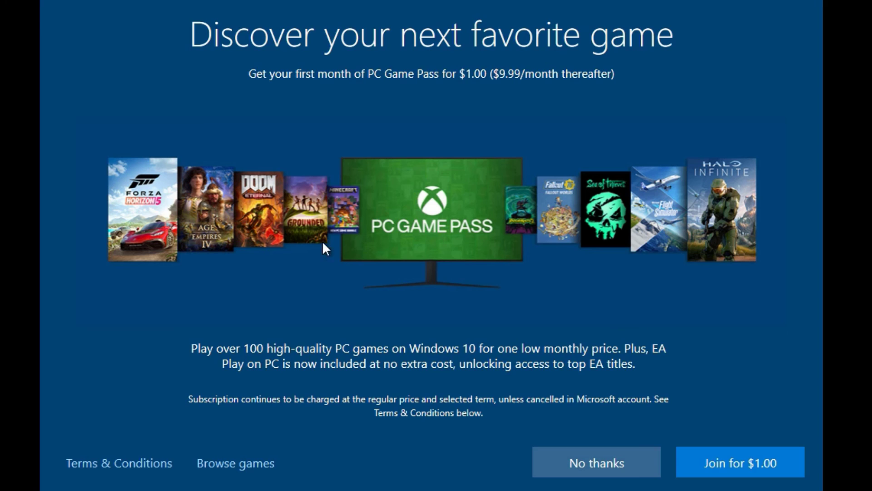
{"action": "left_click", "coordinate": [570, 470]}
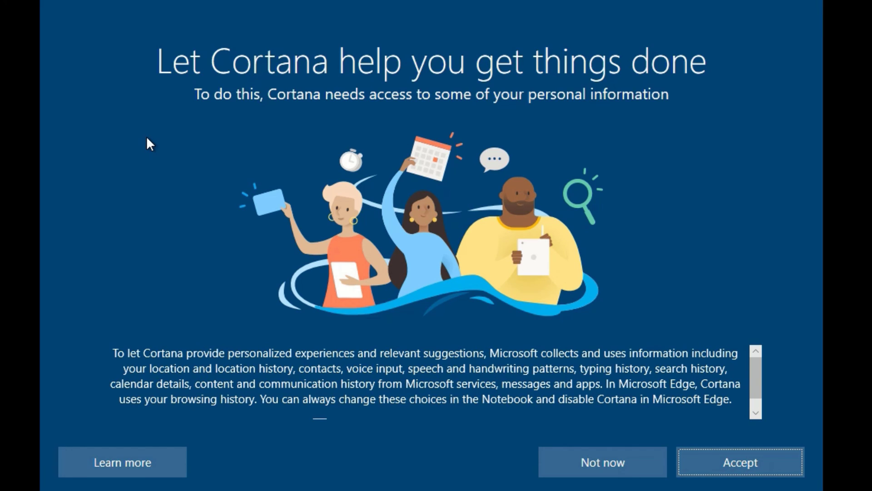
{"action": "left_click", "coordinate": [646, 468]}
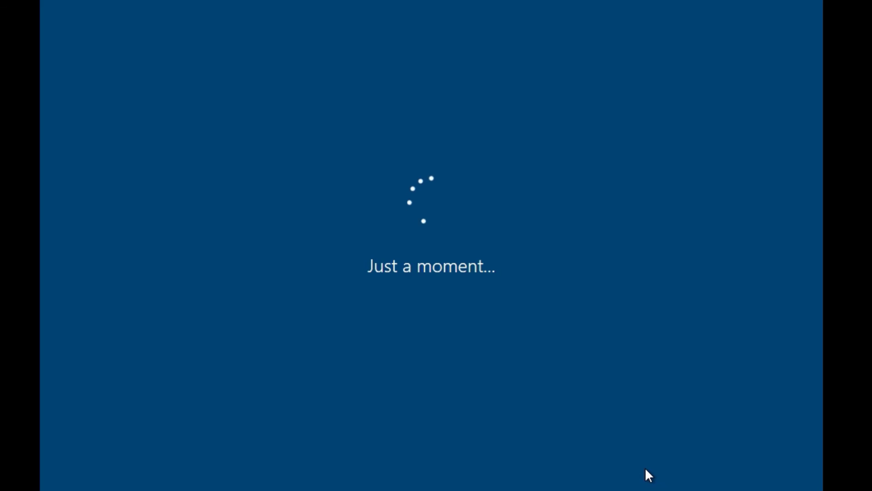